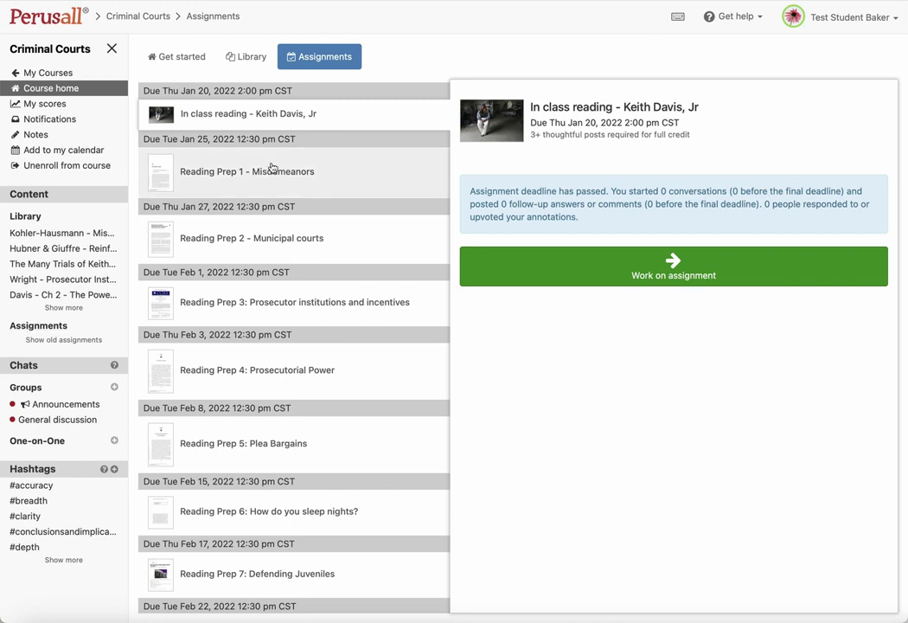
Step: Show the details and annotation instructions for 'Reading Prep 2 - Municipal courts' in the Assignments list
left_click(217, 220)
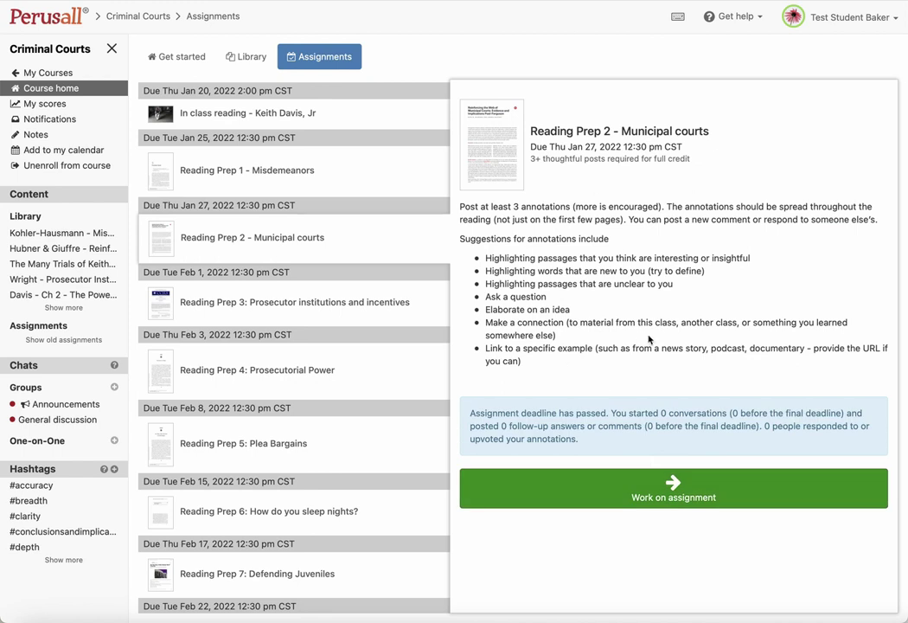
Step: Open the 'Reinforcing the Web of Municipal Courts' reading, dismiss Assignment information, and scroll the article
left_click(685, 490)
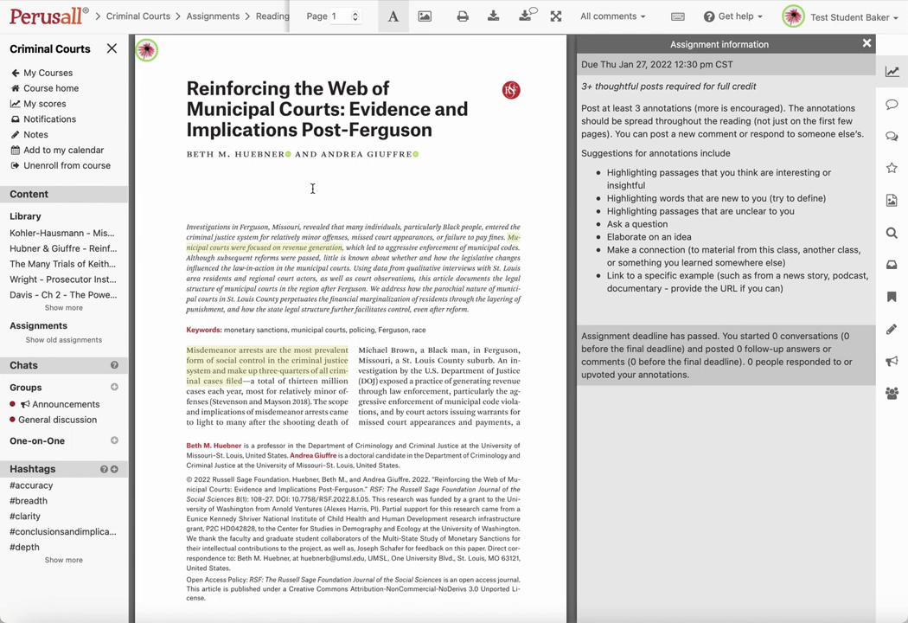
left_click(867, 45)
scroll(563, 419, "down", 6)
scroll(562, 419, "up", 6)
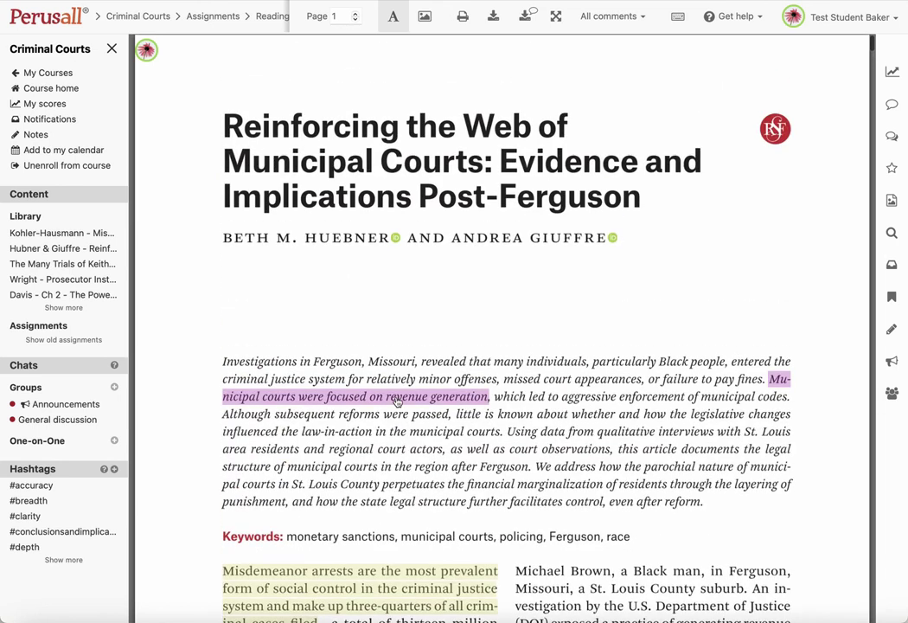
scroll(590, 407, "down", 11)
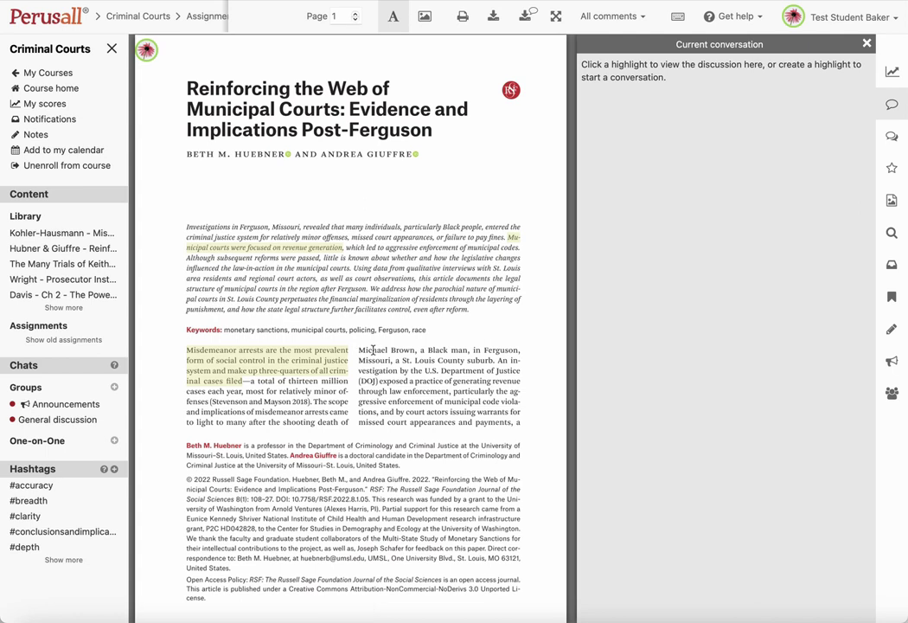
Step: Highlight 'Michael Brown' and post 'I found details of this incident here:' with the Wikipedia link
left_click_drag(359, 349, 416, 350)
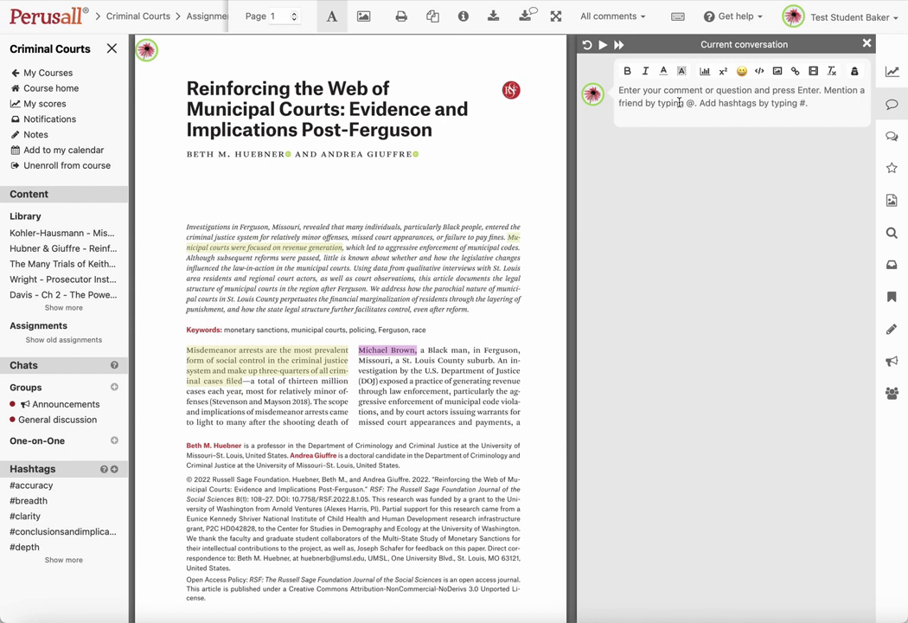
type("I found details of this incident here")
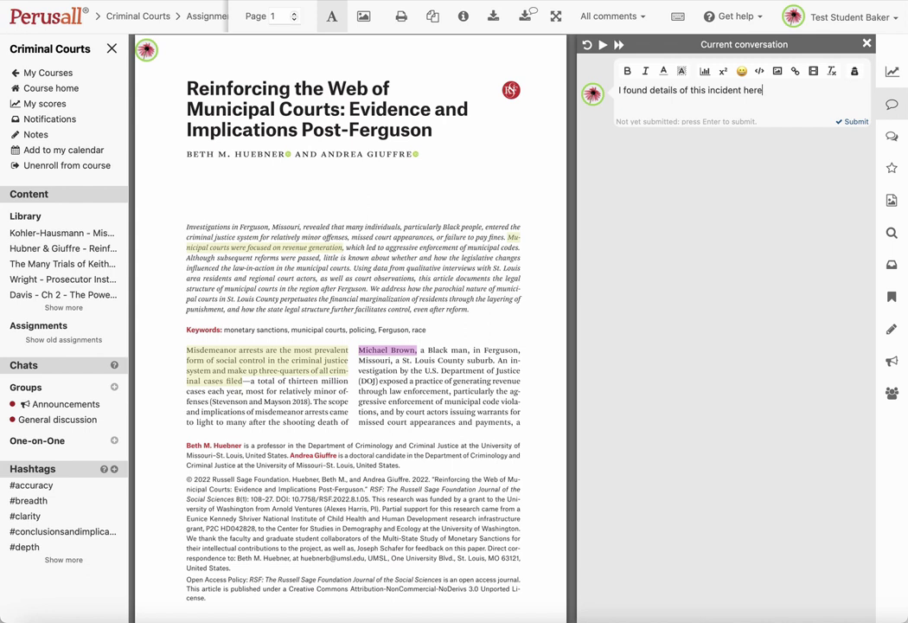
type(":")
type("https://en.wikipedia.org/wiki/Shooting_of_Michael_Brown")
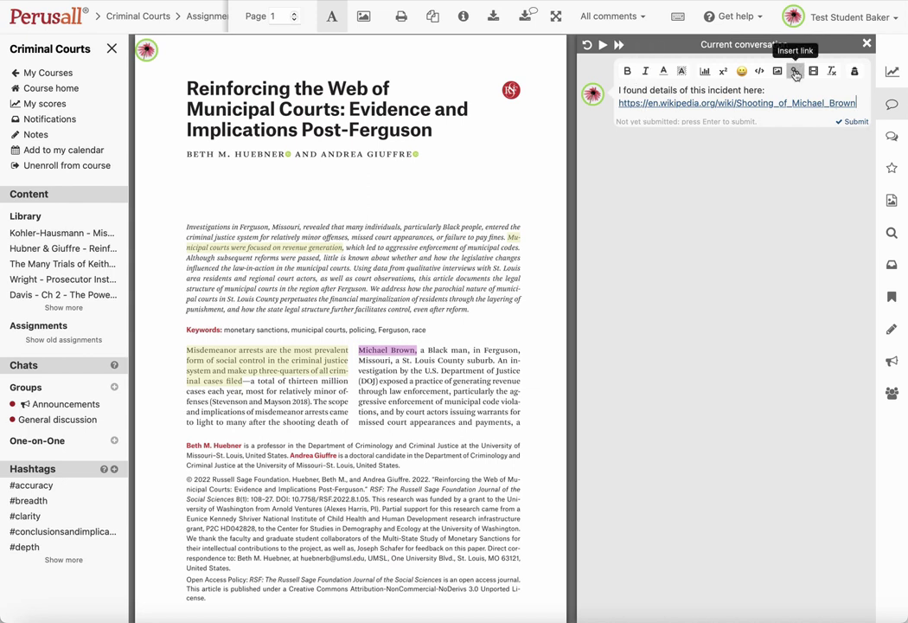
left_click(740, 73)
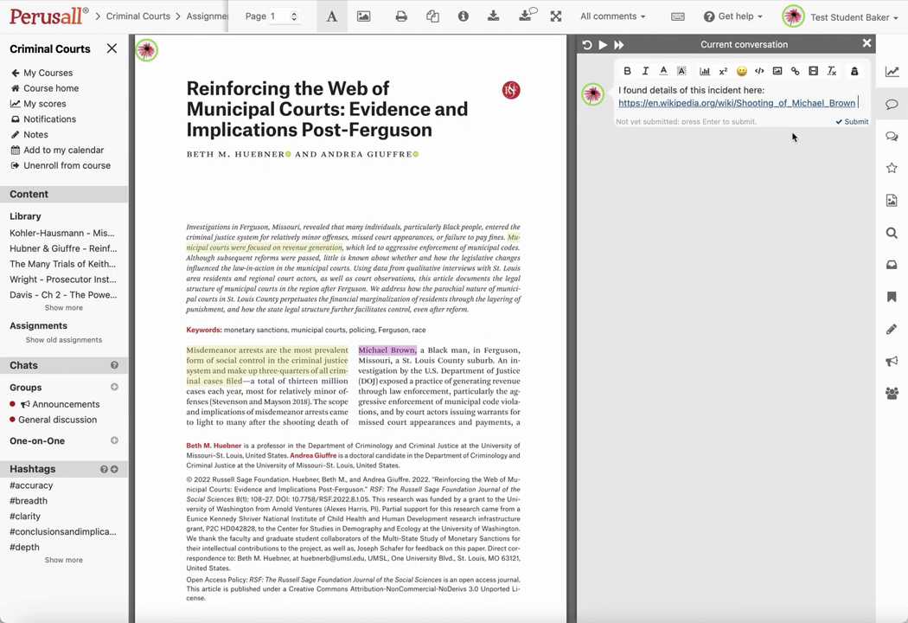
left_click(852, 123)
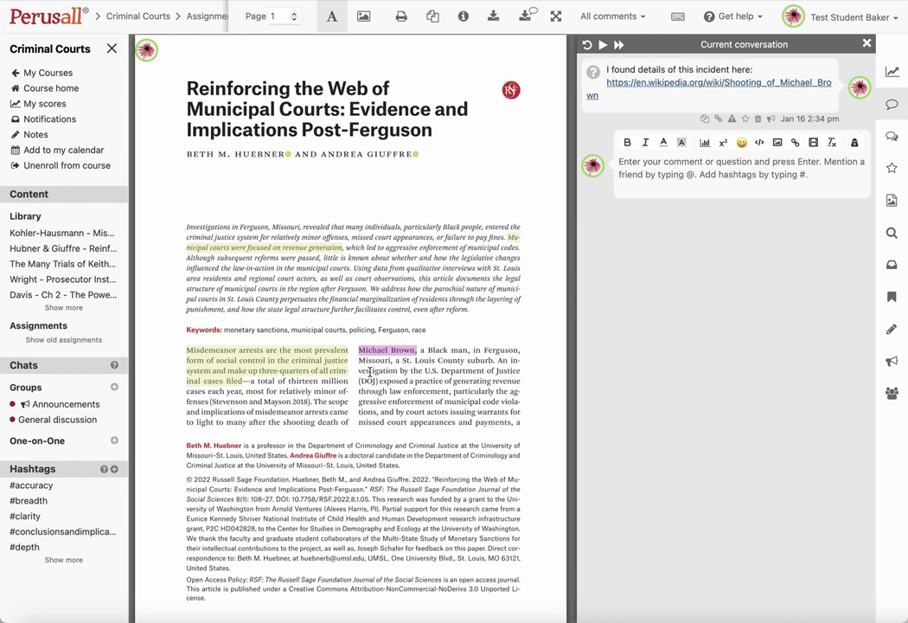
Step: Flag the Wikipedia comment as requesting an answer and open the page 109 highlight's conversation
left_click(595, 75)
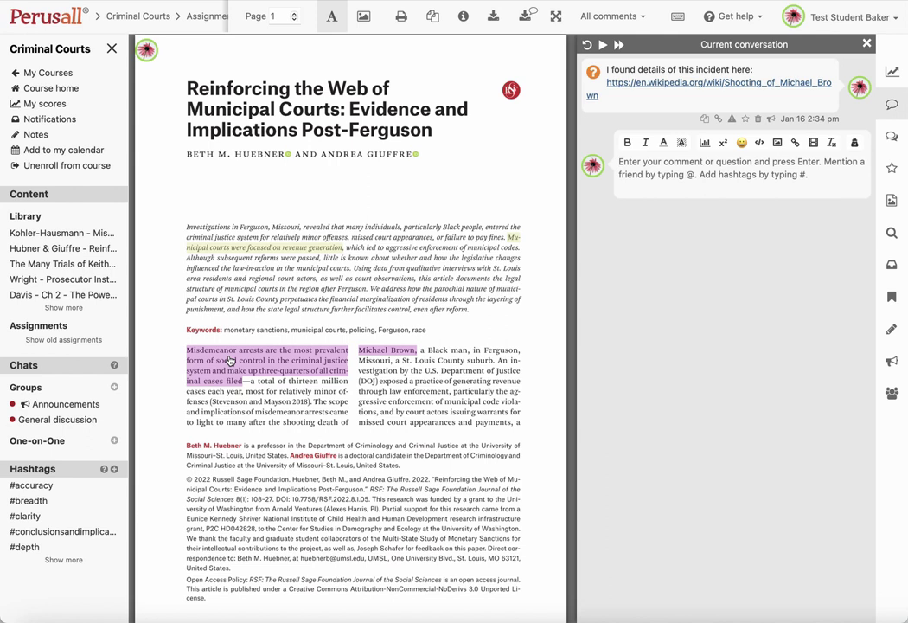
scroll(230, 360, "down", 10)
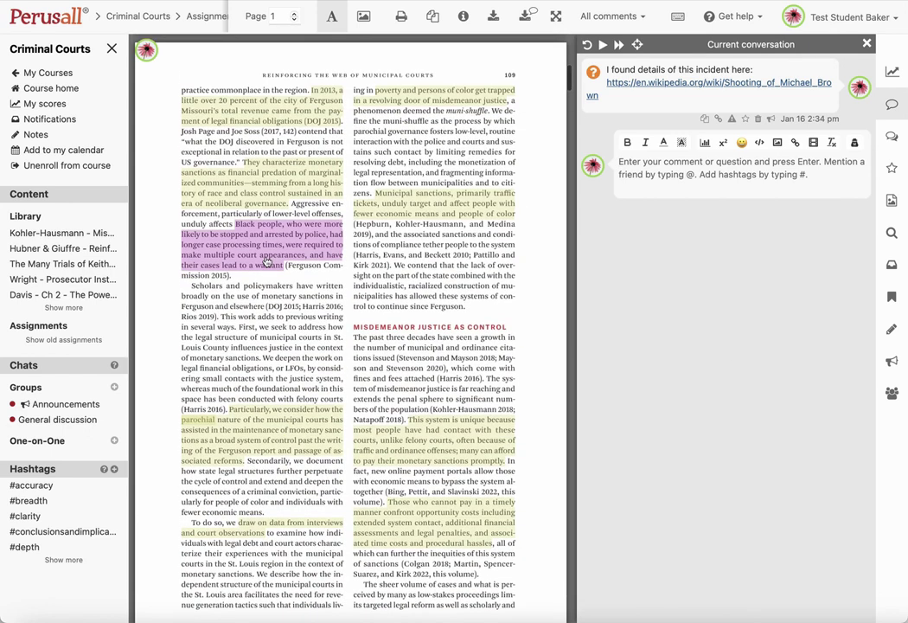
left_click(266, 262)
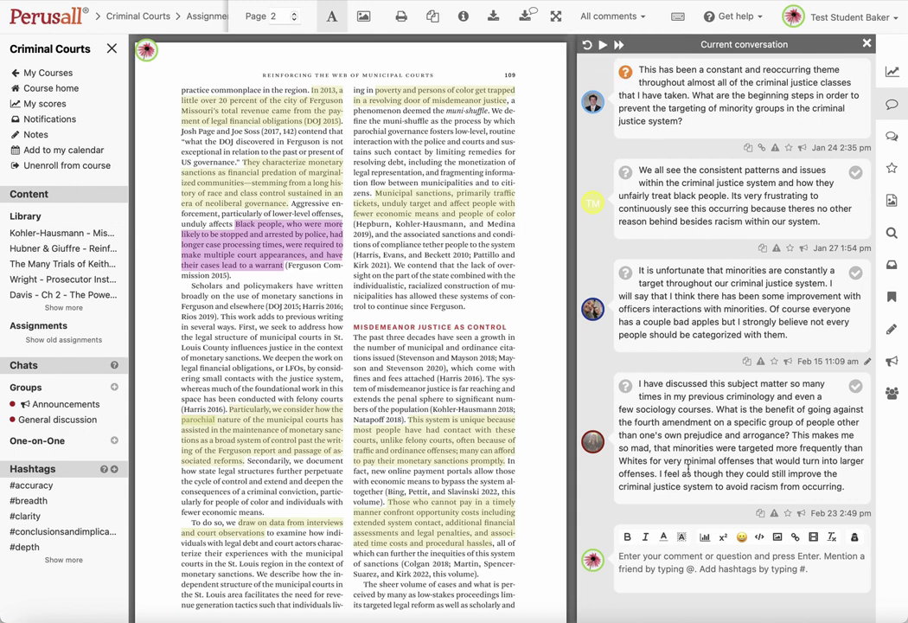
Step: Post the reply 'I also agree...' and open the Misdemeanor arrests highlight's conversation
left_click(650, 572)
type("I also agree...")
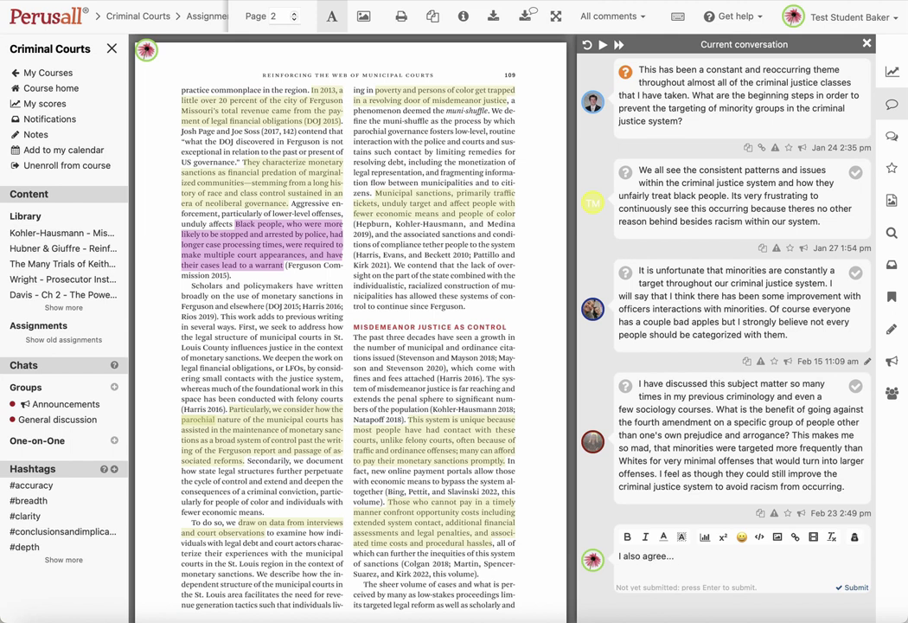
scroll(381, 147, "up", 10)
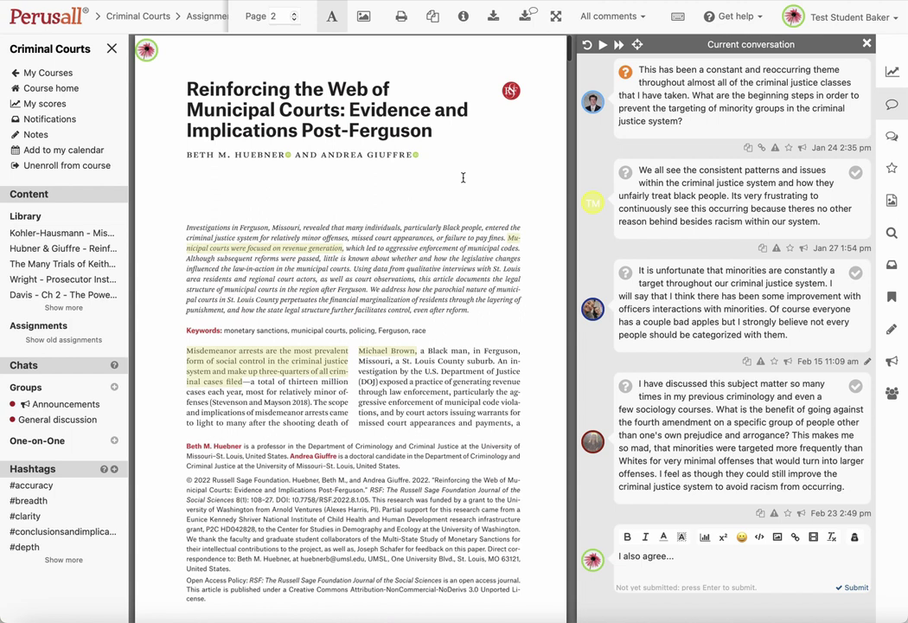
left_click(853, 589)
scroll(369, 177, "down", 5)
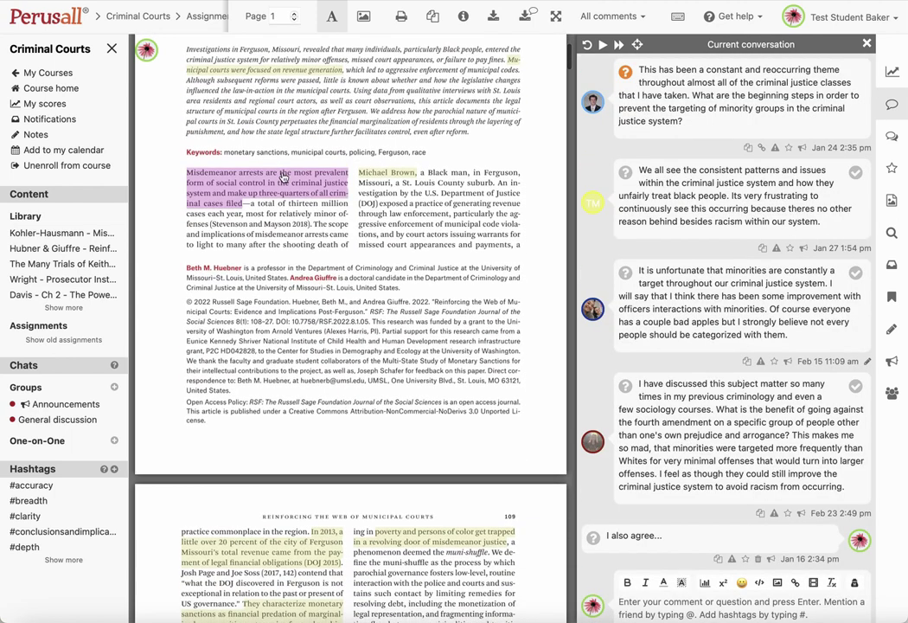
left_click(283, 177)
Step: View and close the conversations on the 'In 2013' and Misdemeanor arrests highlights
left_click(279, 560)
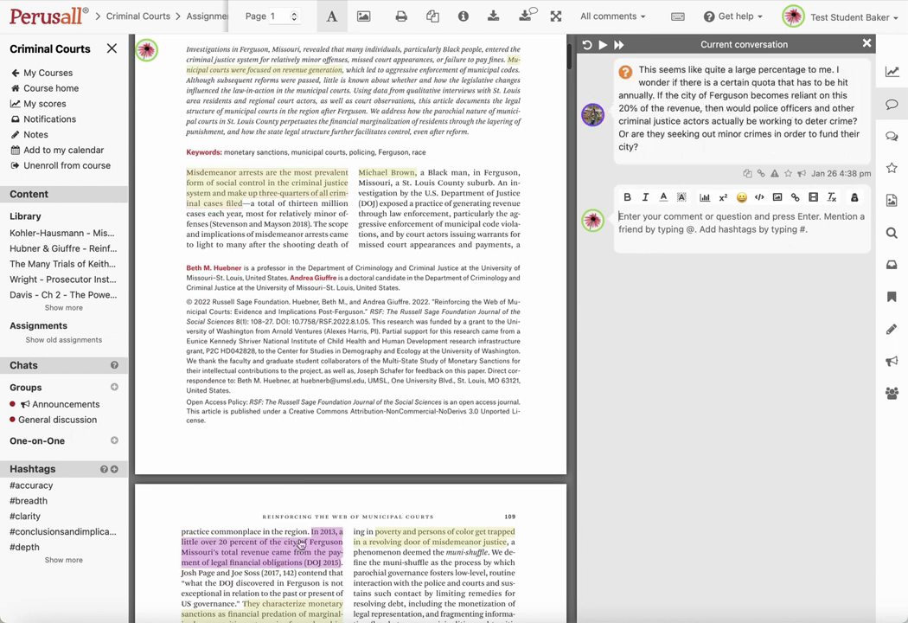
key("Escape")
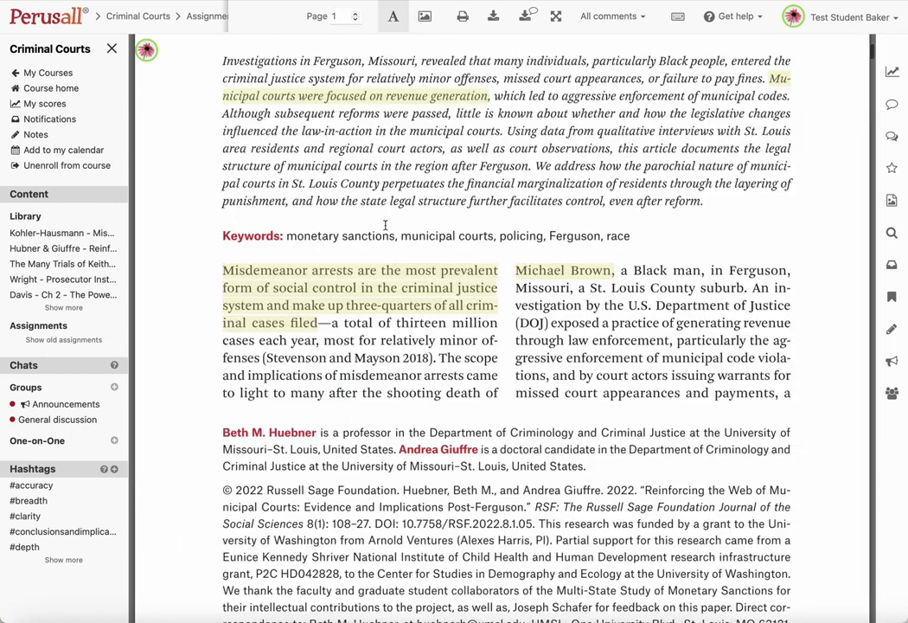
left_click(411, 300)
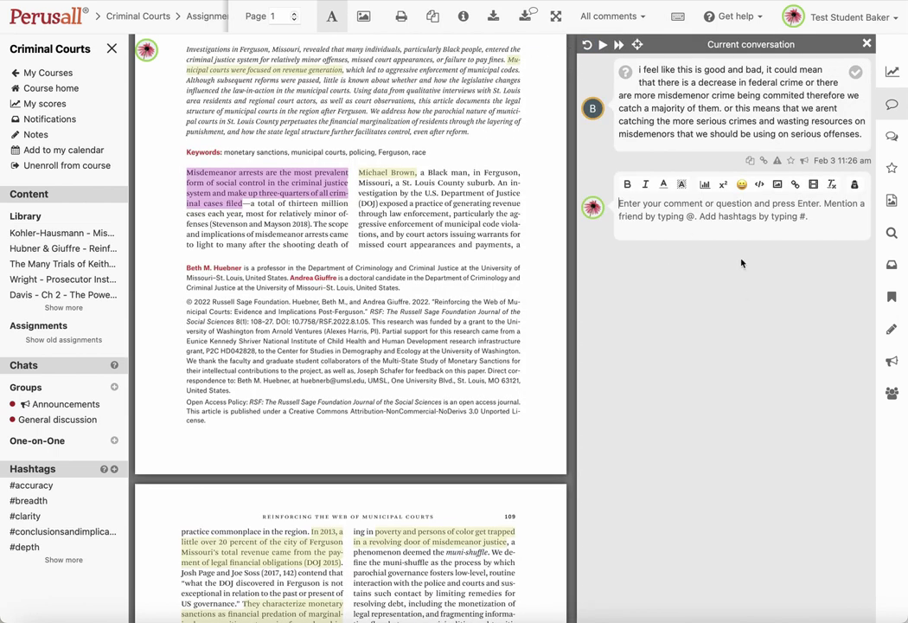
key("Escape")
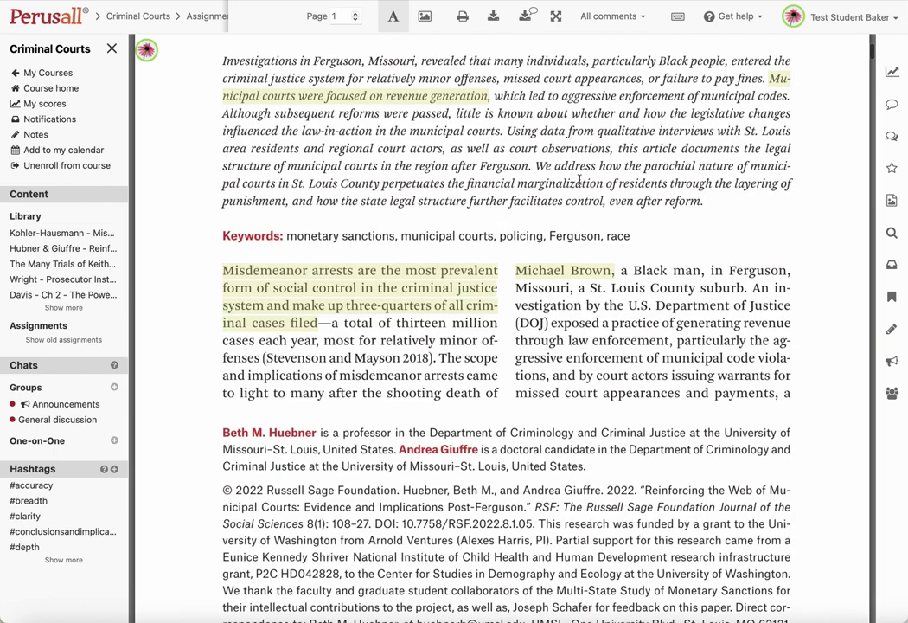
Step: Review posting status, current and all conversations, then open the private Notes panel
left_click(893, 75)
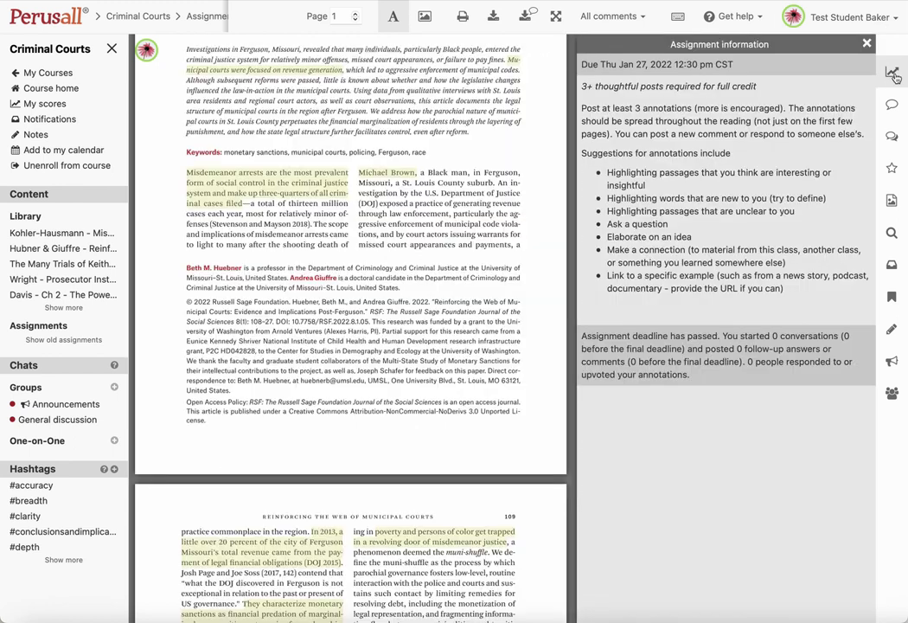
left_click(893, 107)
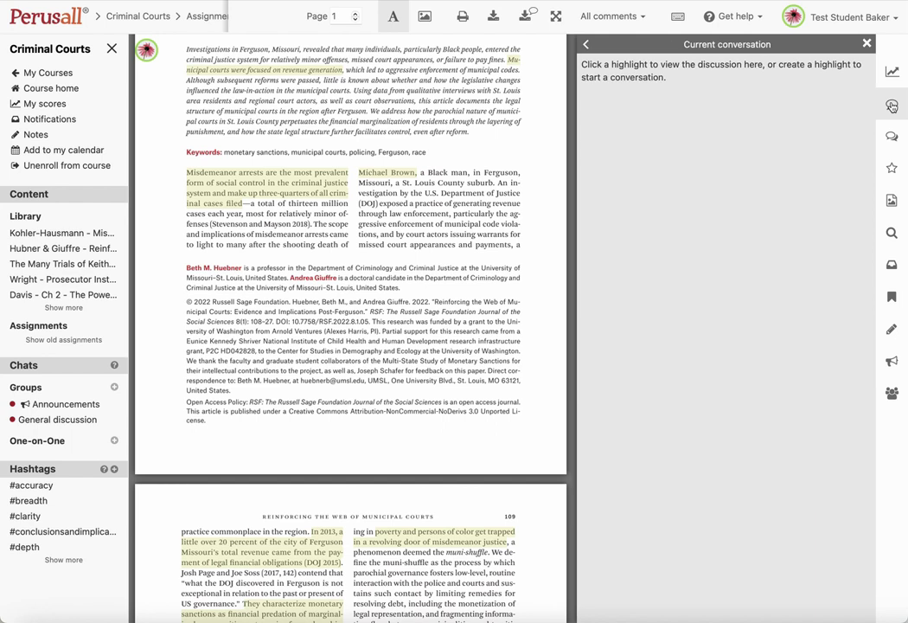
left_click(227, 156)
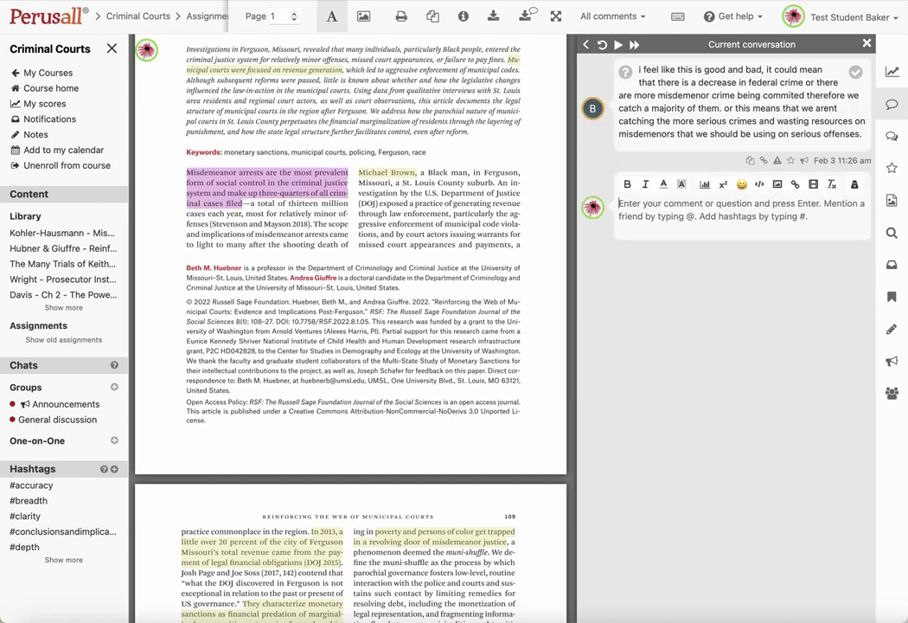
left_click(892, 138)
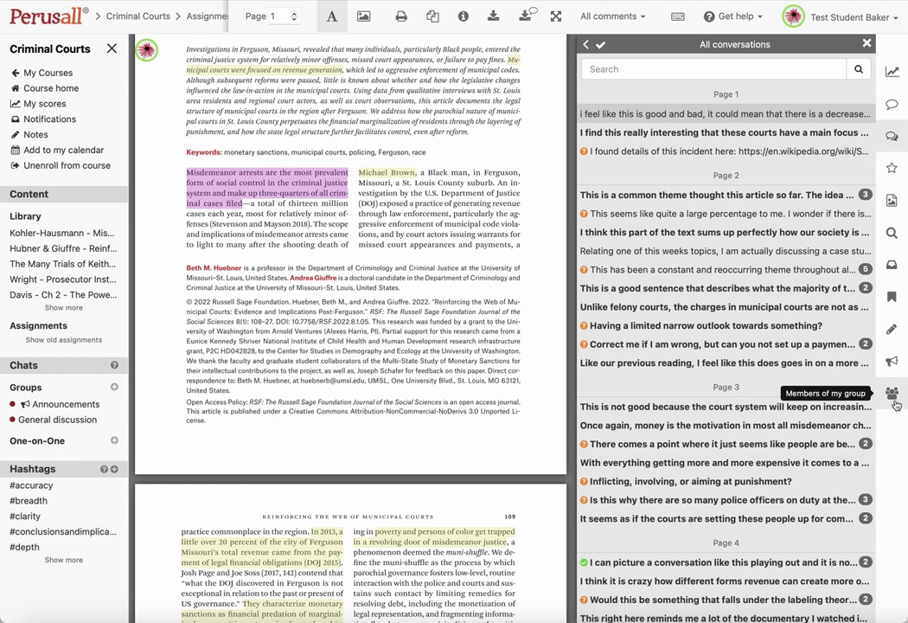
left_click(894, 332)
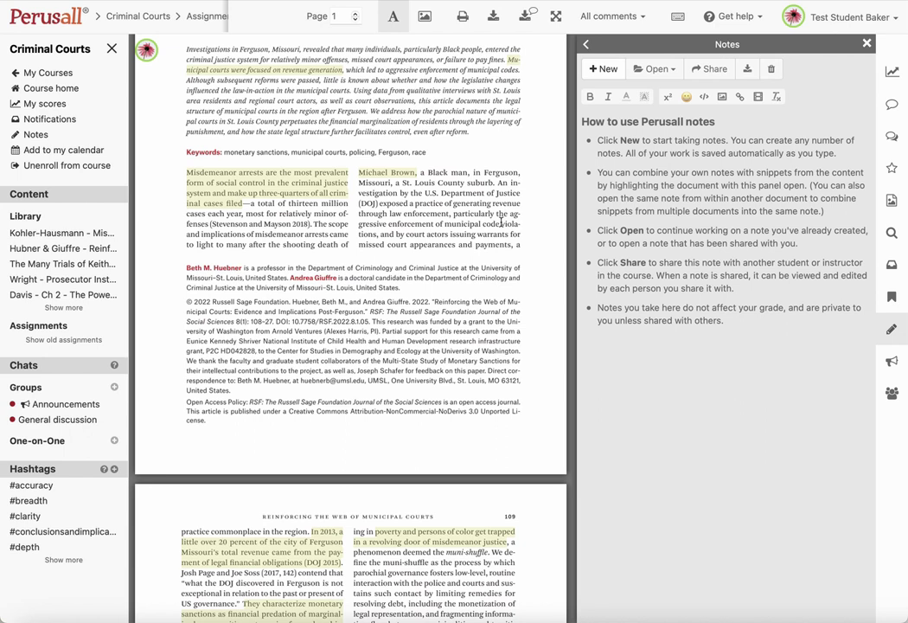
Step: Close the Notes panel and scroll back up to the article's title page
left_click(713, 40)
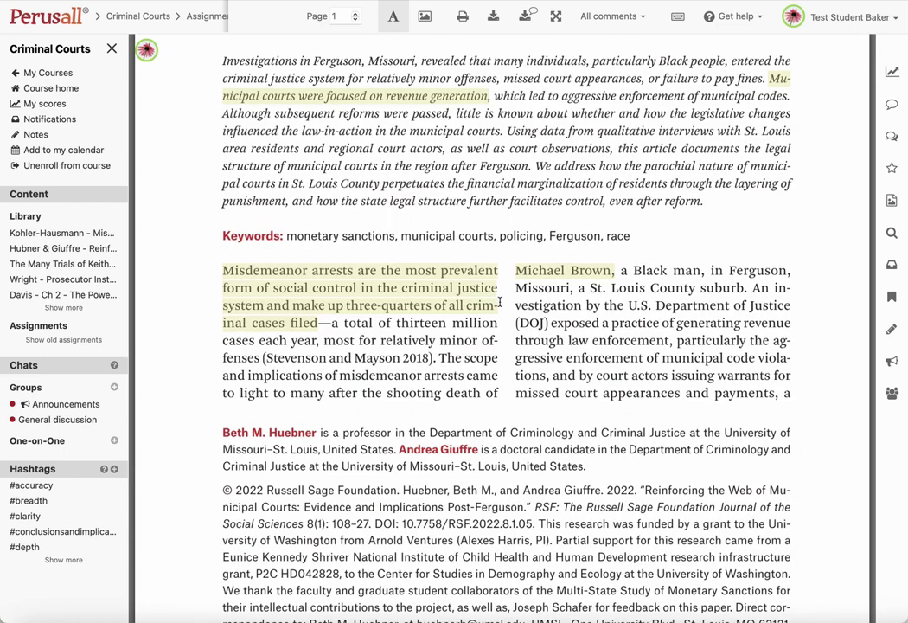
scroll(483, 333, "up", 4)
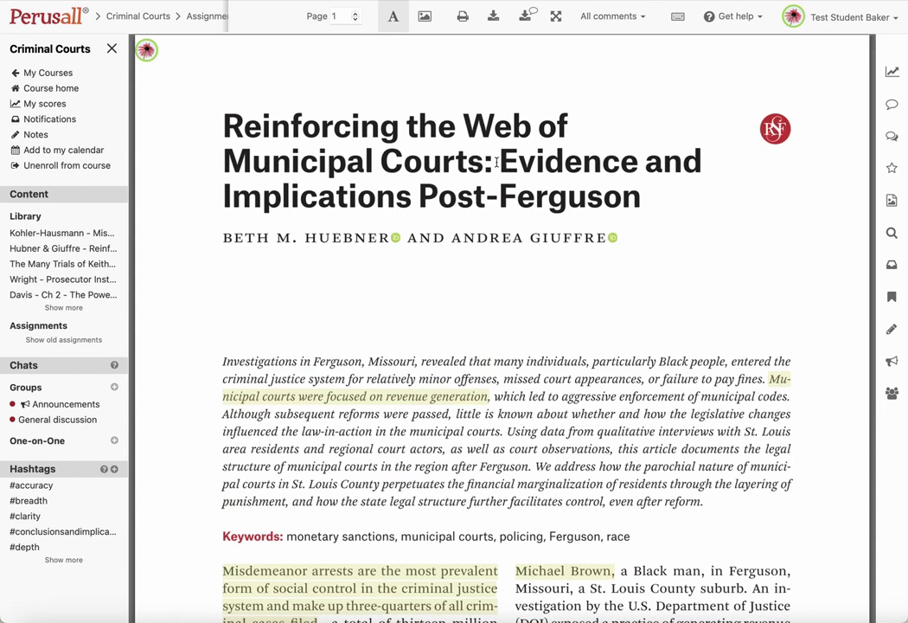
left_click(463, 19)
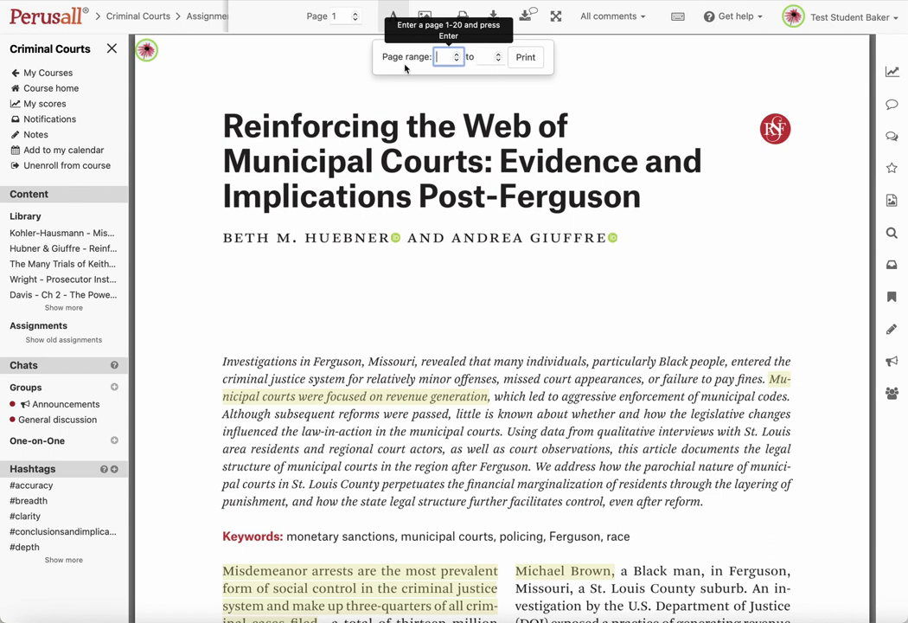
left_click(639, 64)
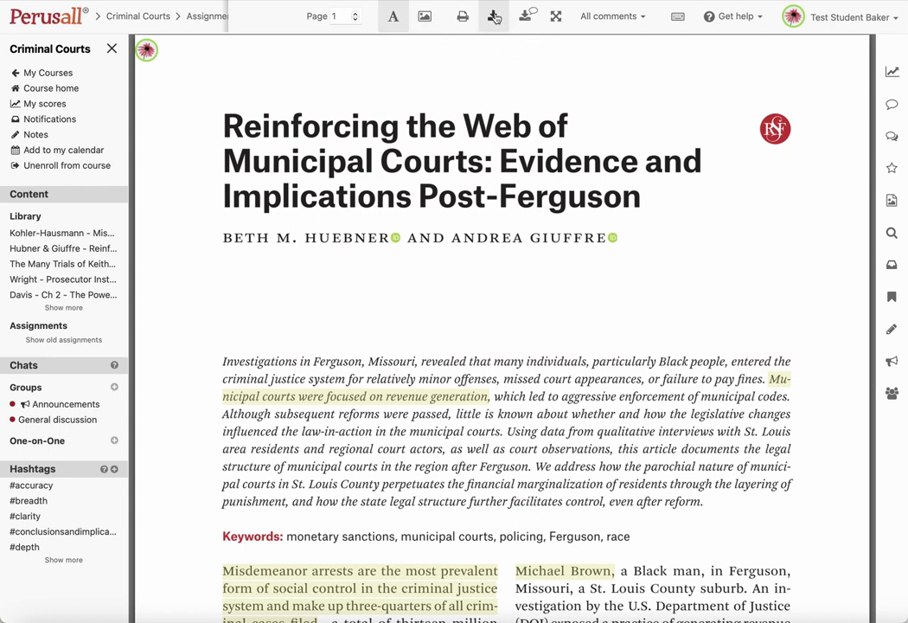
left_click(495, 17)
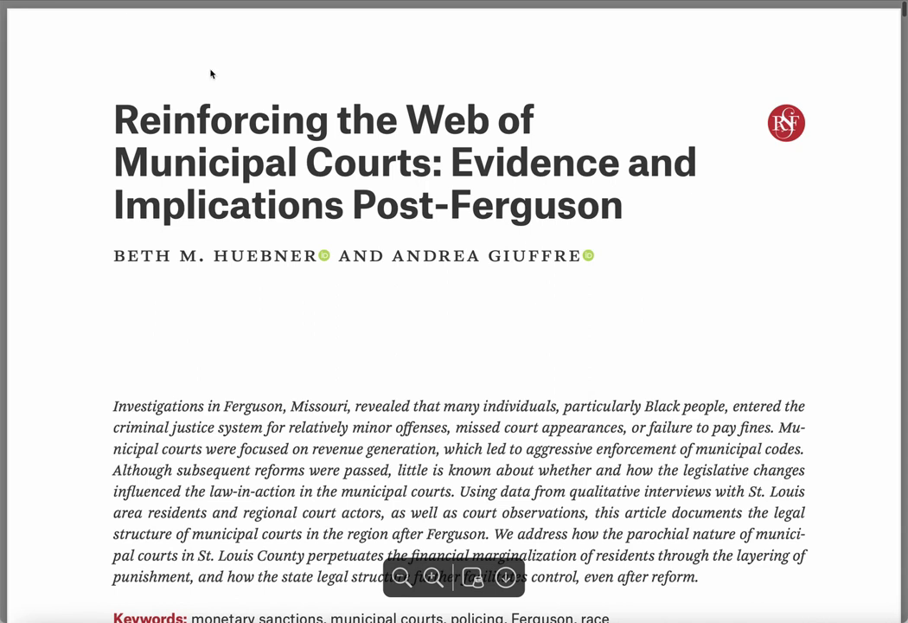
mouse_move(407, 476)
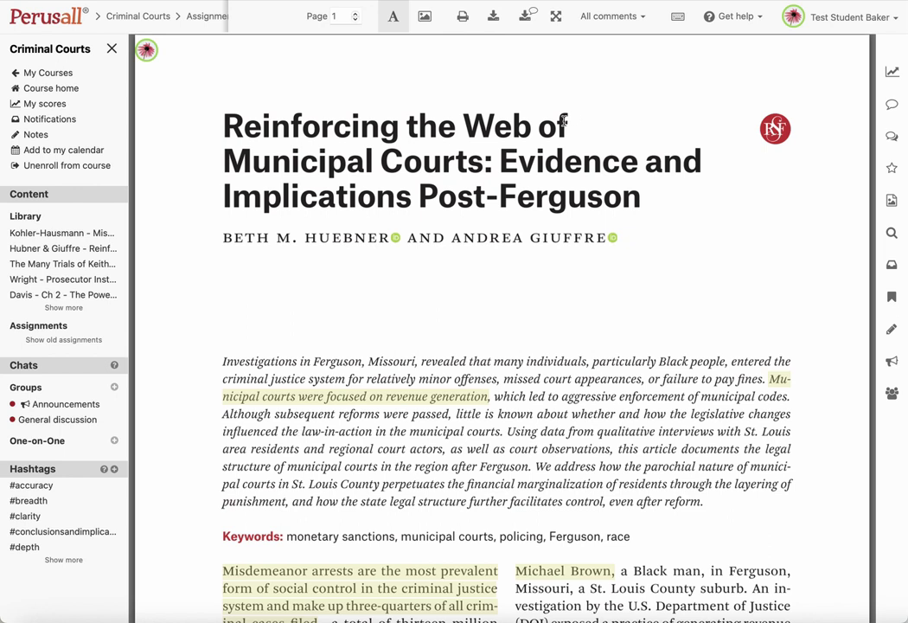
left_click(136, 16)
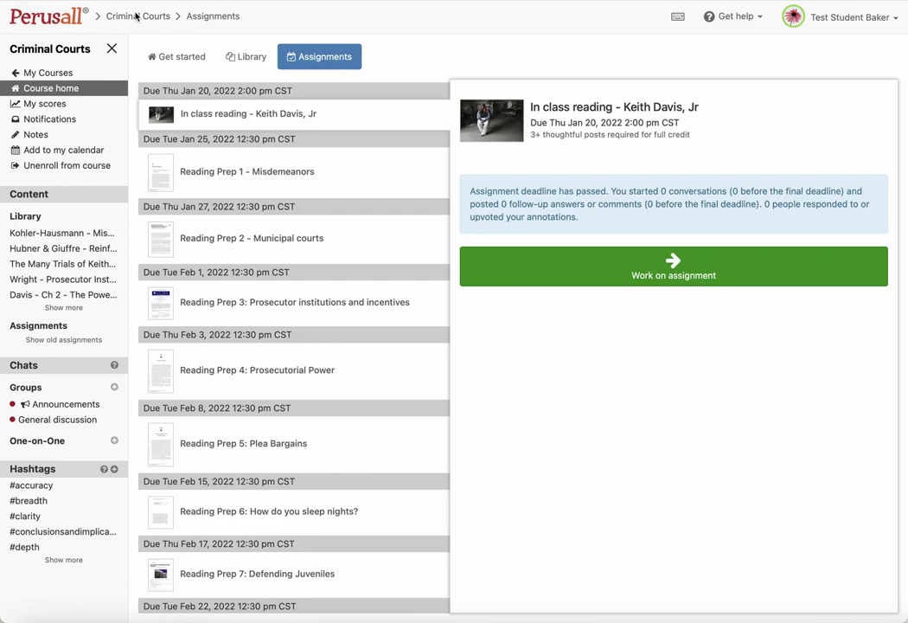
Step: Check Reading Prep 2 shows 1 conversation and 1 follow-up, then return to the assignments list
left_click(243, 248)
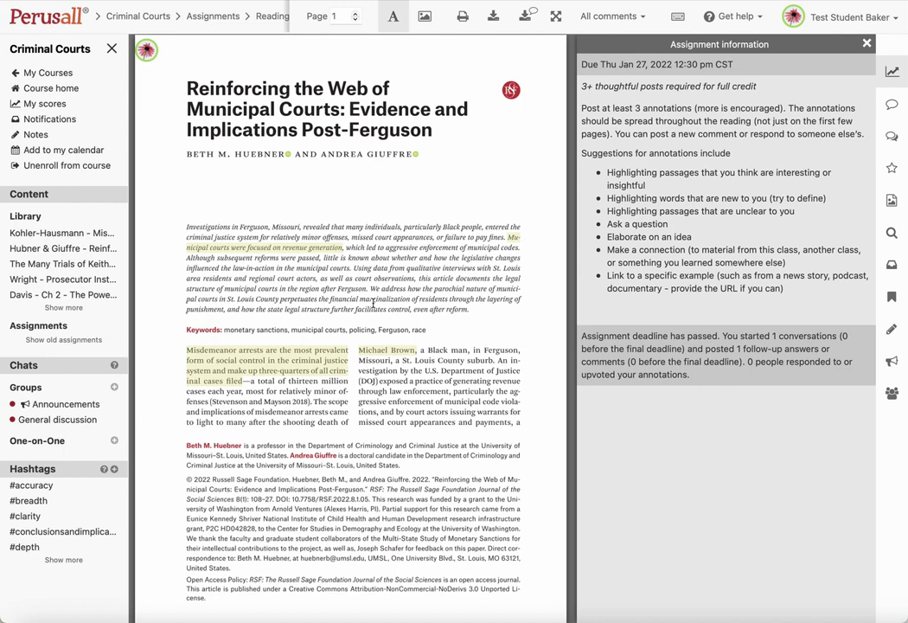
scroll(374, 302, "down", 1)
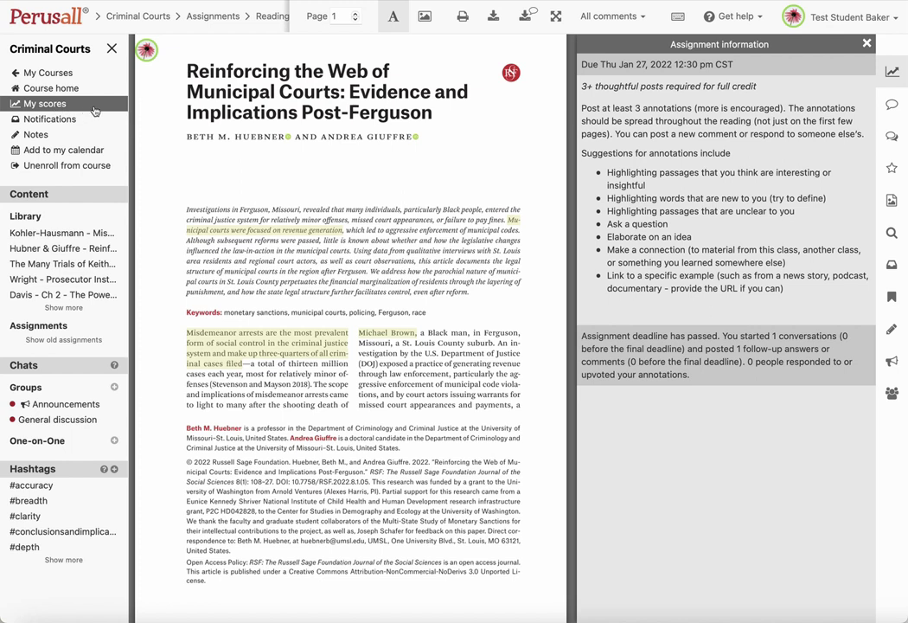
left_click(212, 17)
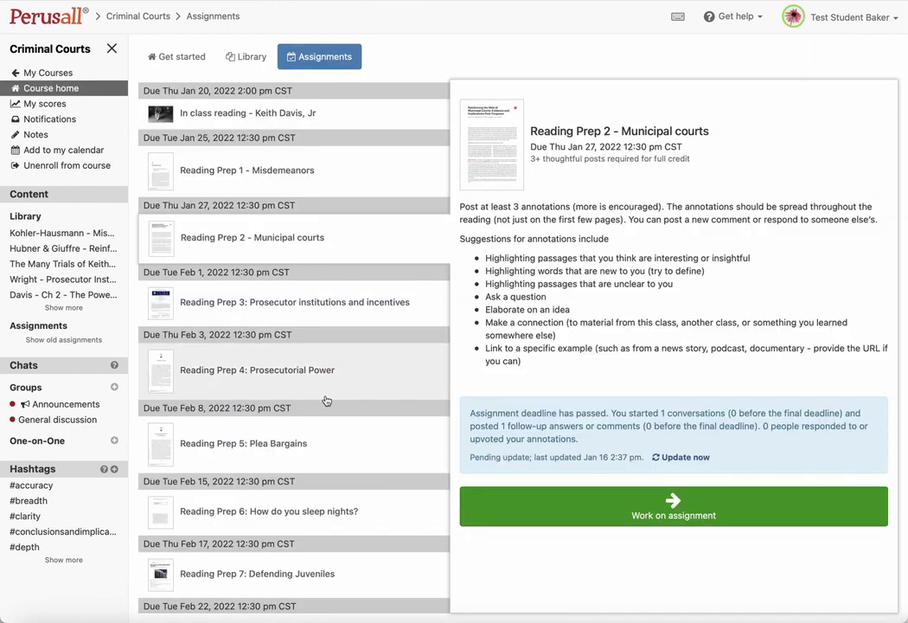